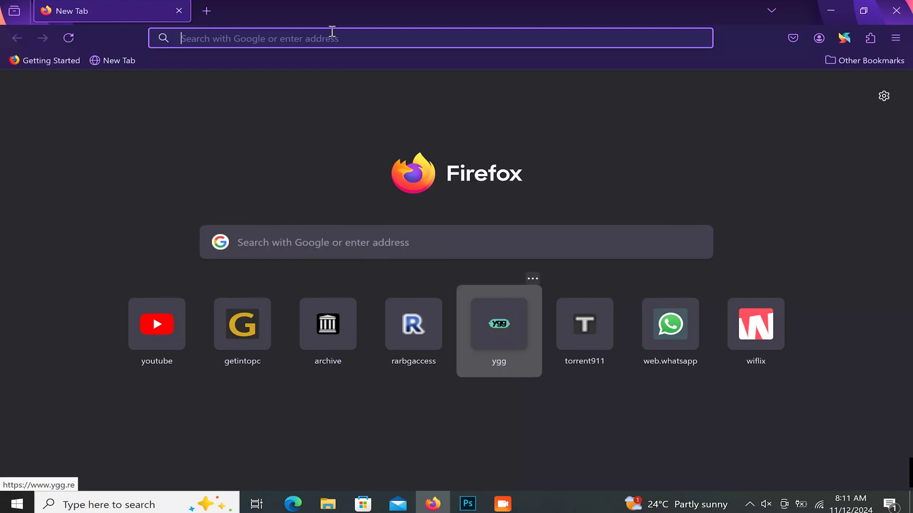
# Open google.com and search for "transmac download".
pyautogui.write('google.com/')
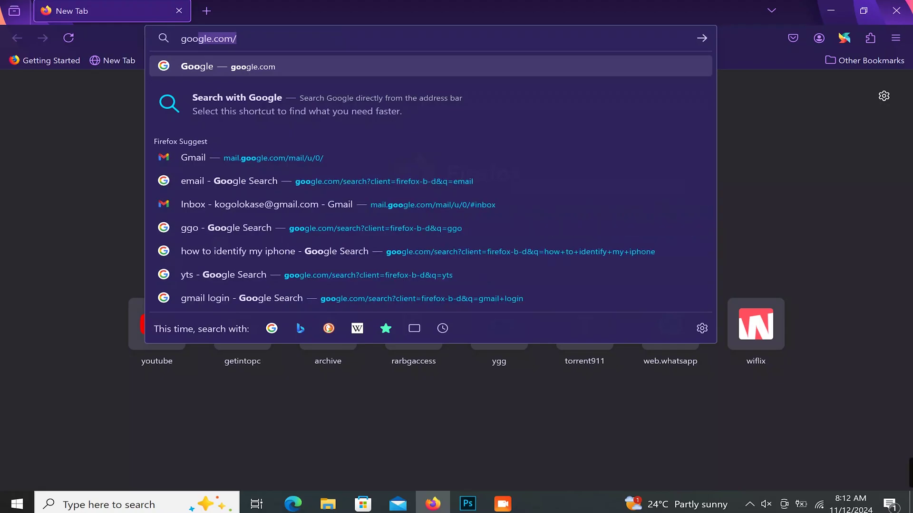
pyautogui.press('Return')
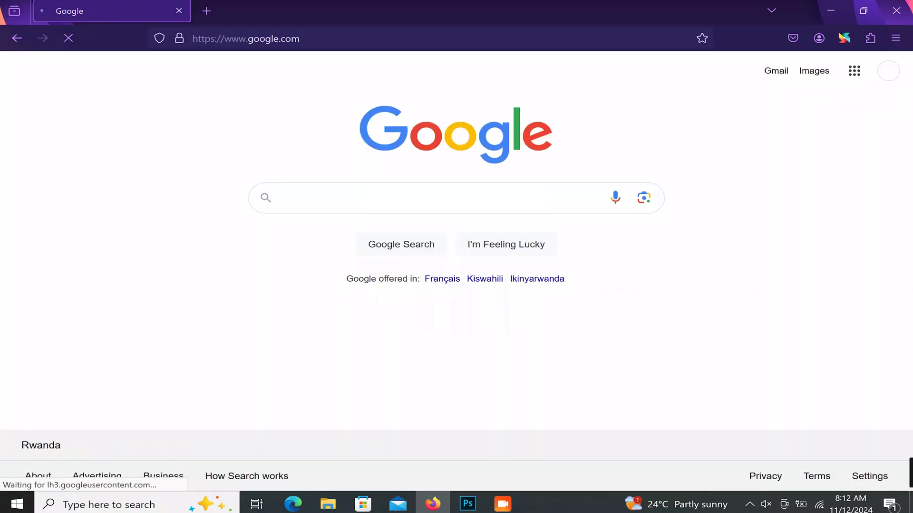
pyautogui.write('trans')
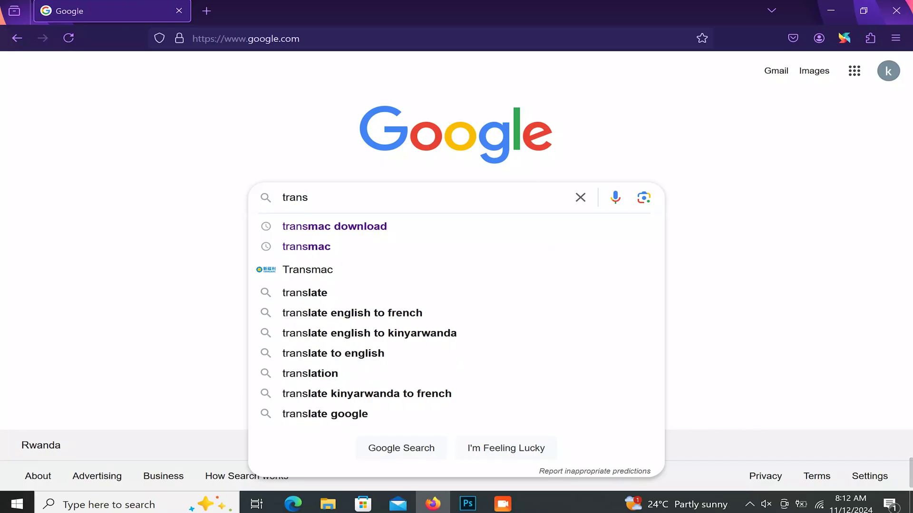
pyautogui.write('mac')
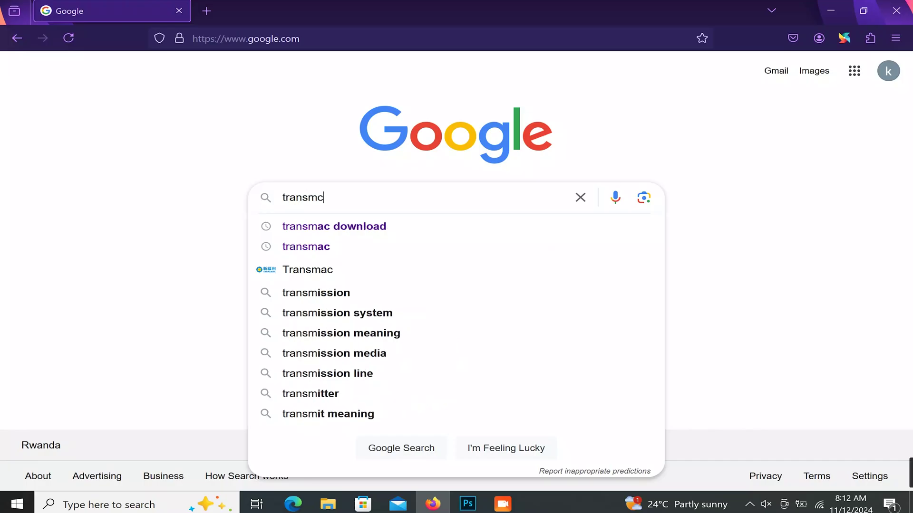
pyautogui.press('BackSpace')
pyautogui.press('BackSpace')
pyautogui.write('ac dow')
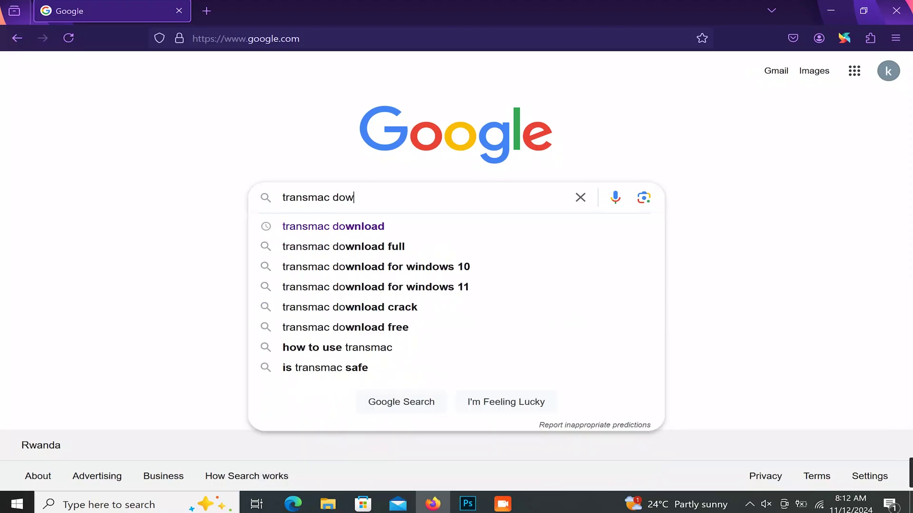
pyautogui.write('nl')
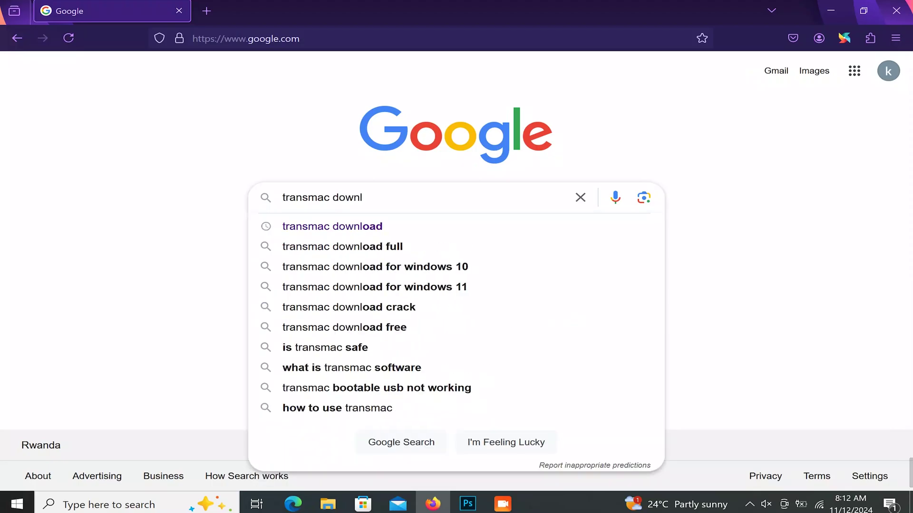
pyautogui.write('oad')
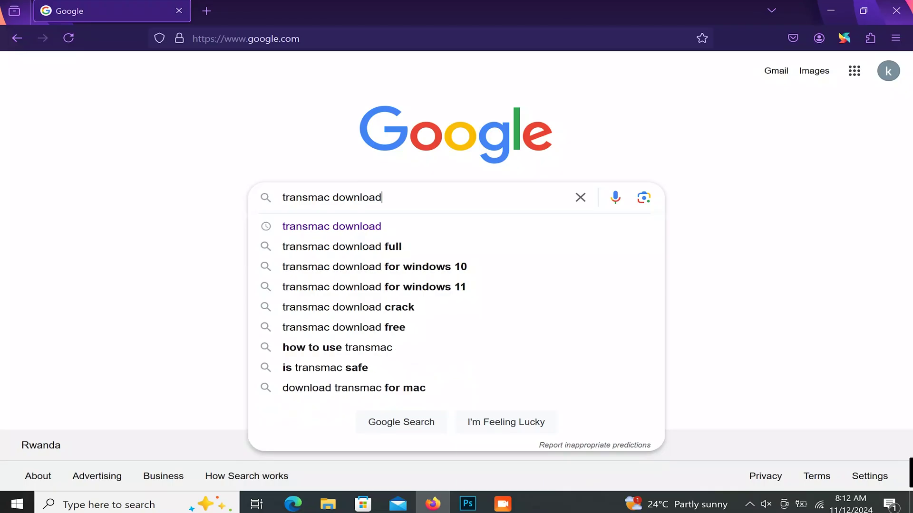
pyautogui.press('Return')
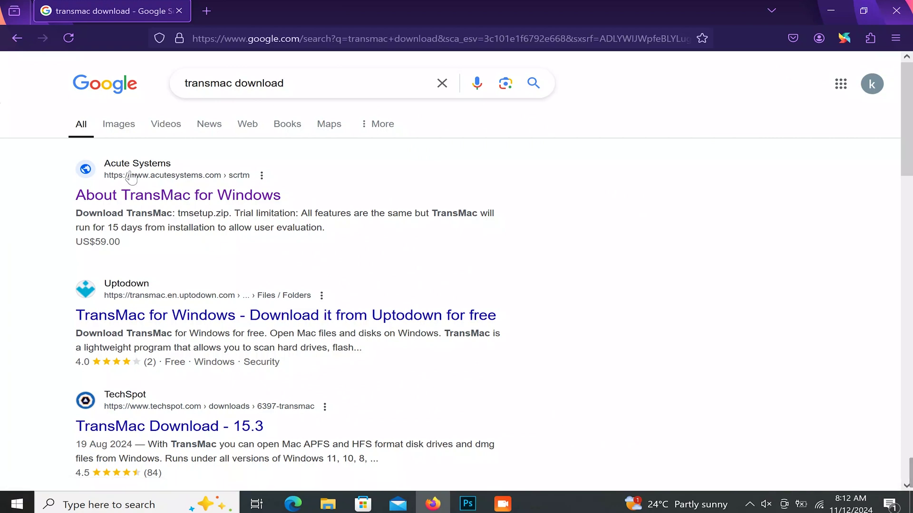
# Open the Acute Systems page about TransMac for Windows and download tmsetup.zip, dismissing the ad.
pyautogui.click(166, 198)
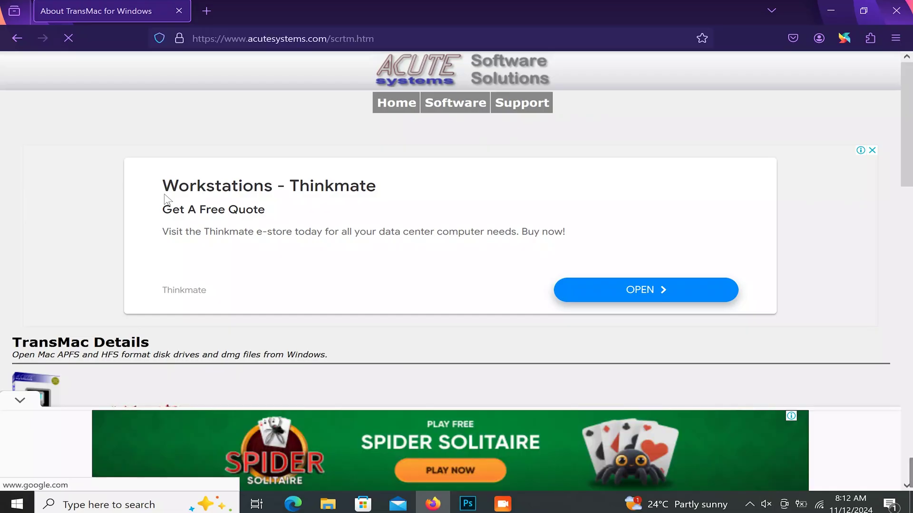
pyautogui.scroll(-5, 265, 332)
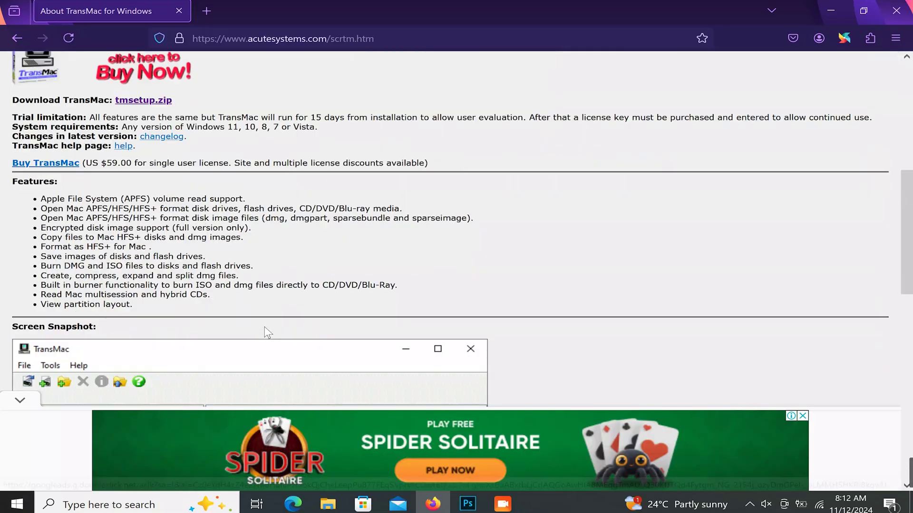
pyautogui.scroll(1, 265, 326)
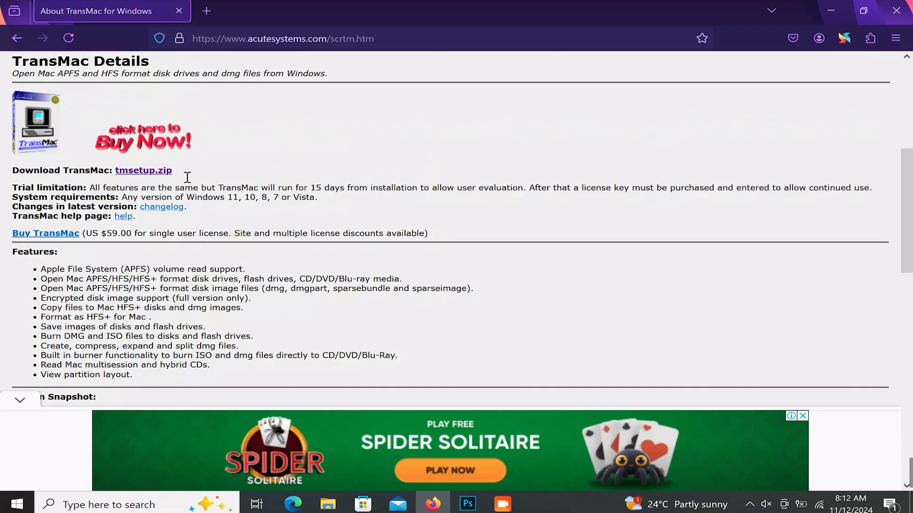
pyautogui.click(147, 172)
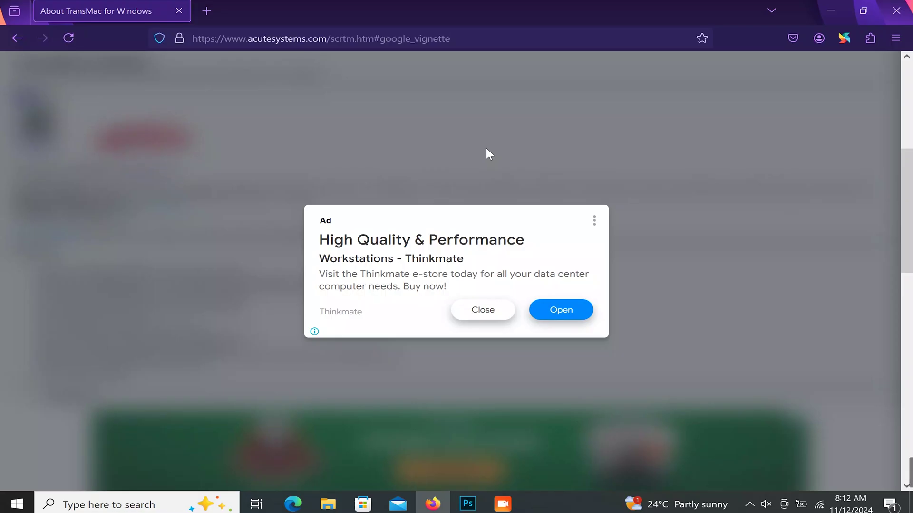
pyautogui.click(478, 309)
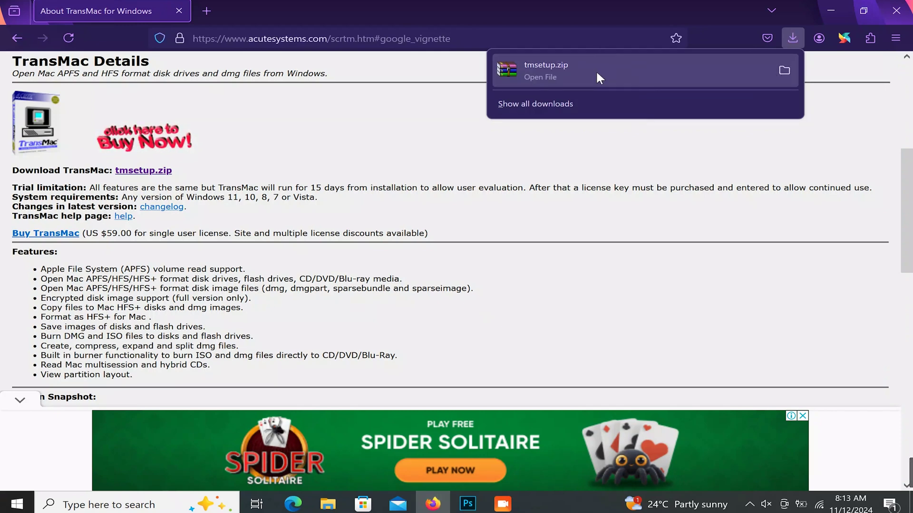
# Open the downloaded tmsetup archive from its folder and extract it into a tmsetup folder in Downloads.
pyautogui.click(785, 72)
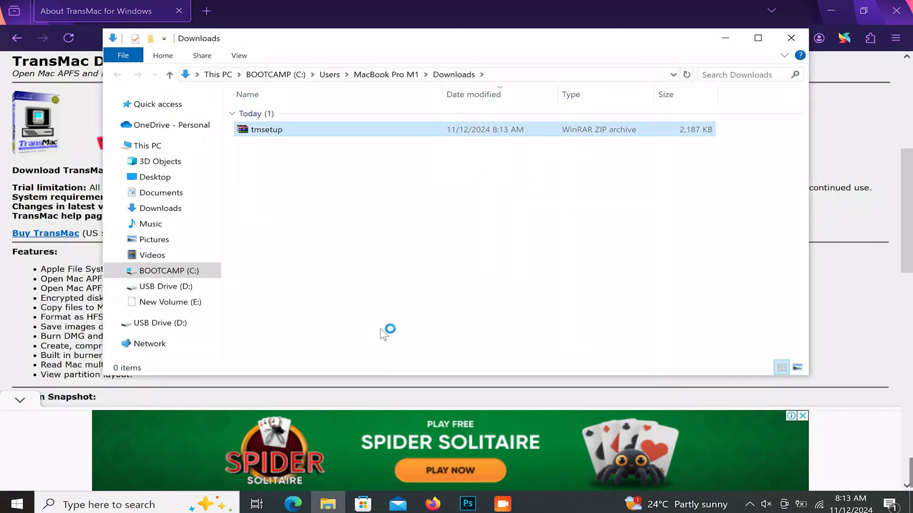
pyautogui.doubleClick(264, 130)
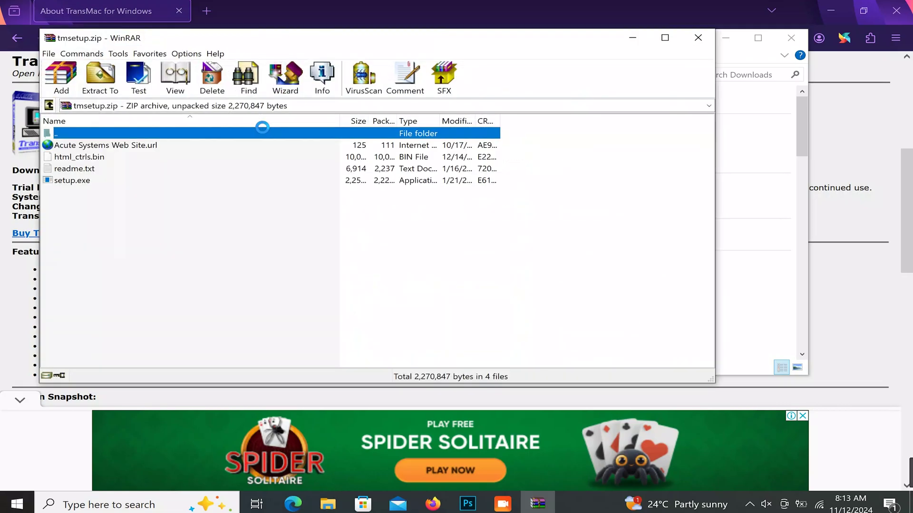
pyautogui.click(98, 76)
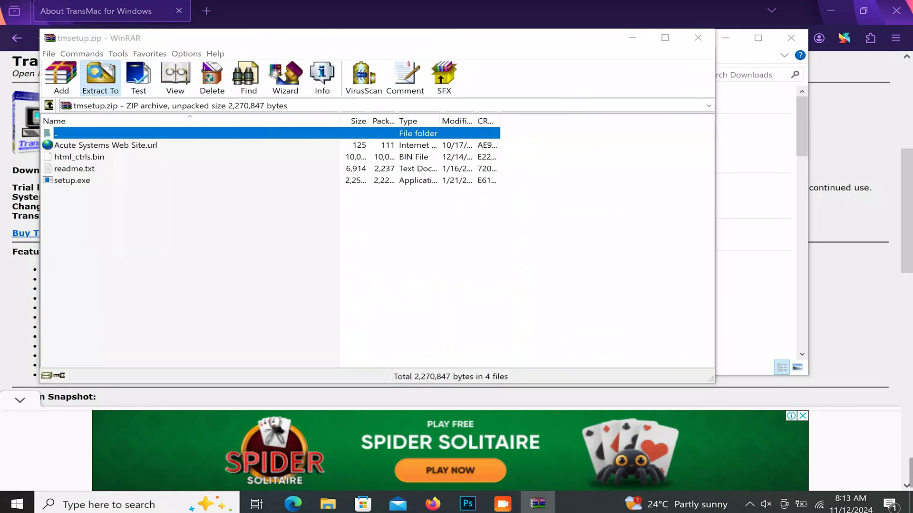
pyautogui.press('Return')
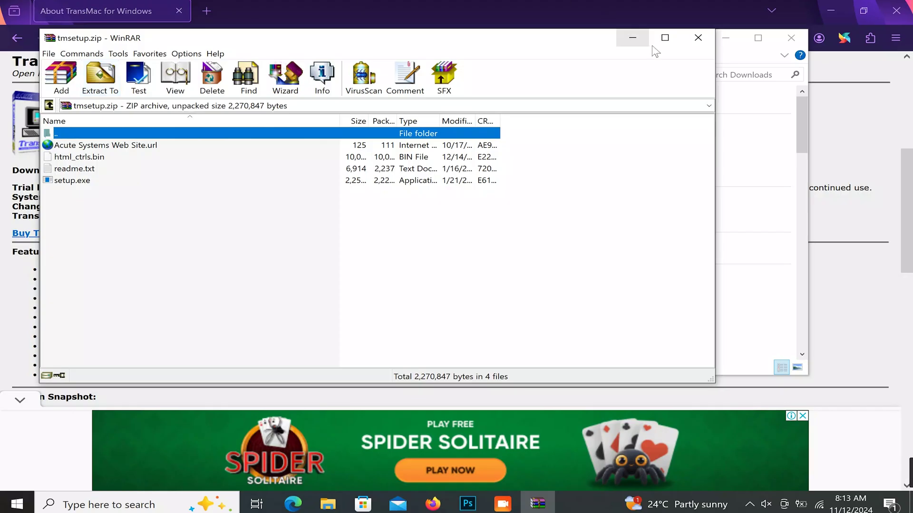
pyautogui.click(698, 37)
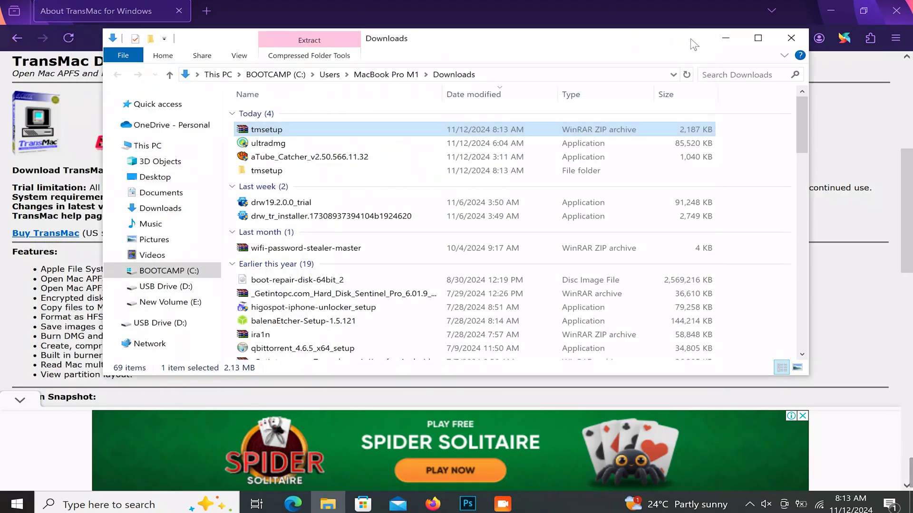
# Launch the setup application from the extracted tmsetup folder.
pyautogui.click(276, 174)
pyautogui.doubleClick(275, 172)
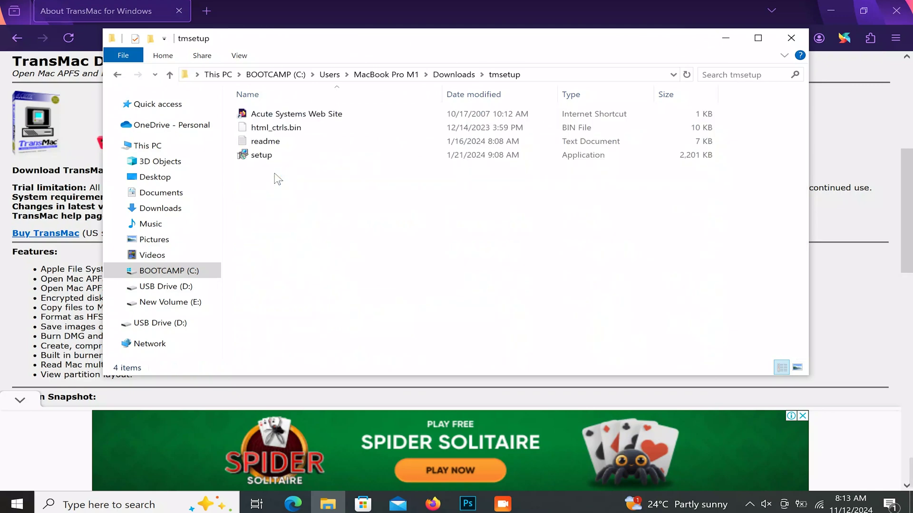
pyautogui.click(263, 157)
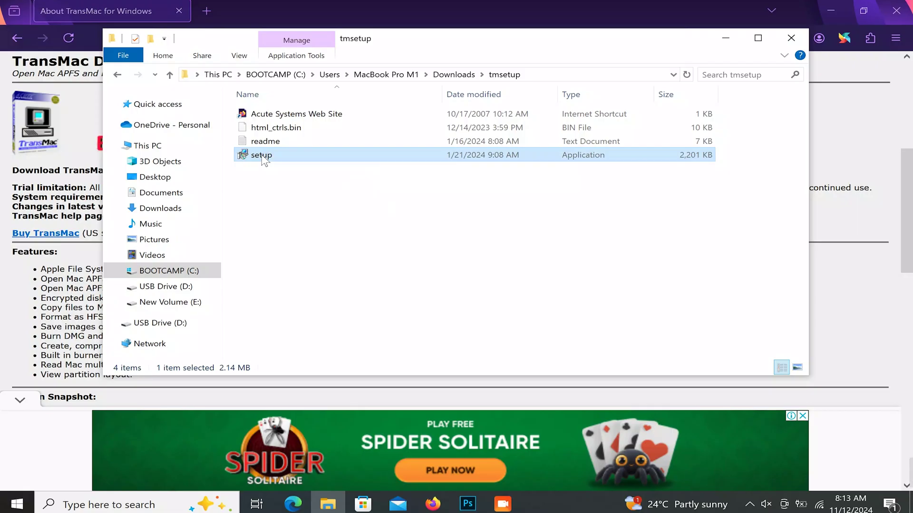
pyautogui.click(262, 156)
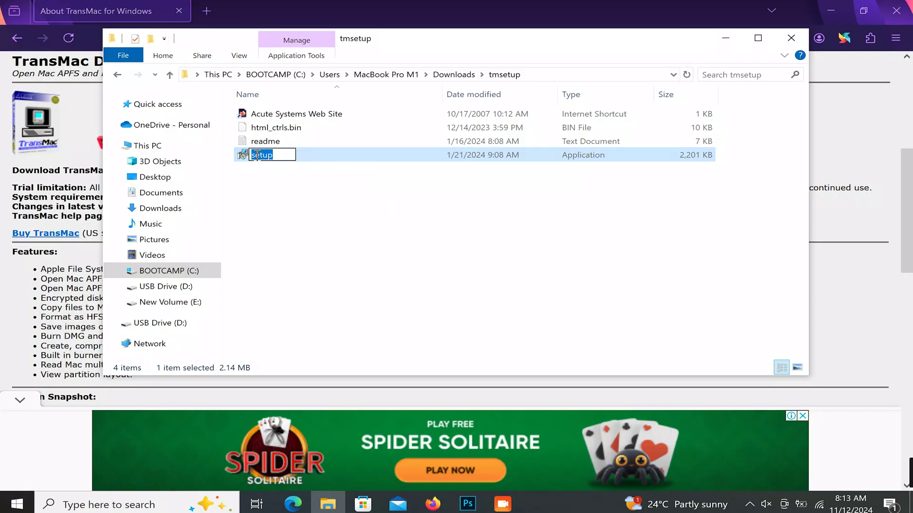
pyautogui.click(247, 157)
pyautogui.doubleClick(247, 158)
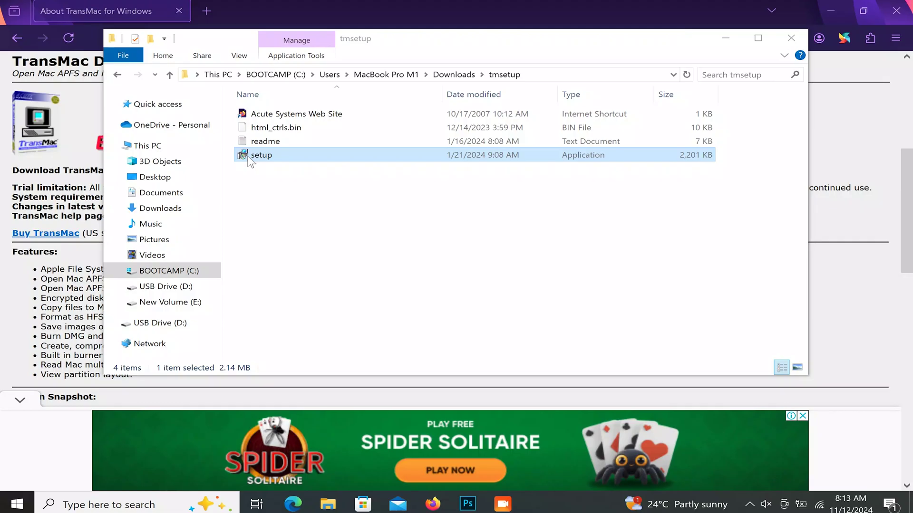
pyautogui.doubleClick(254, 155)
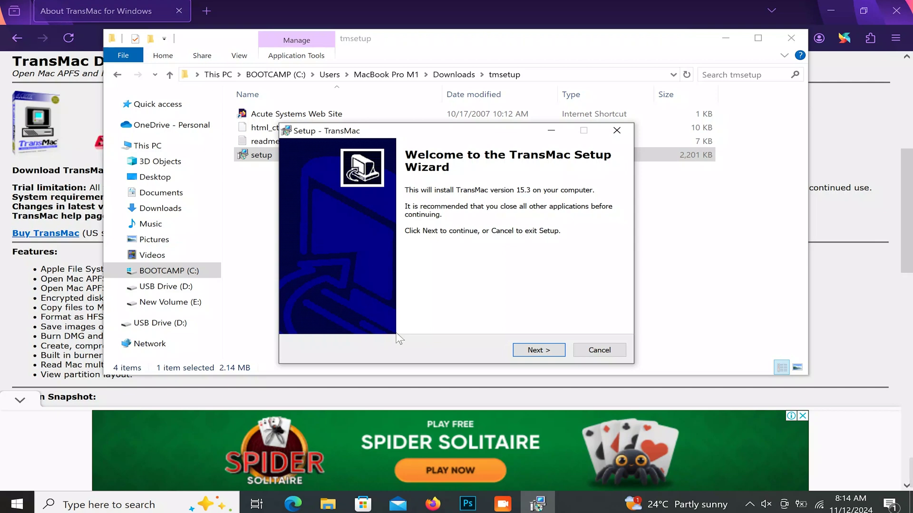
# Accept the TransMac license agreement and install the program with the default folder, shortcut and task settings.
pyautogui.click(537, 352)
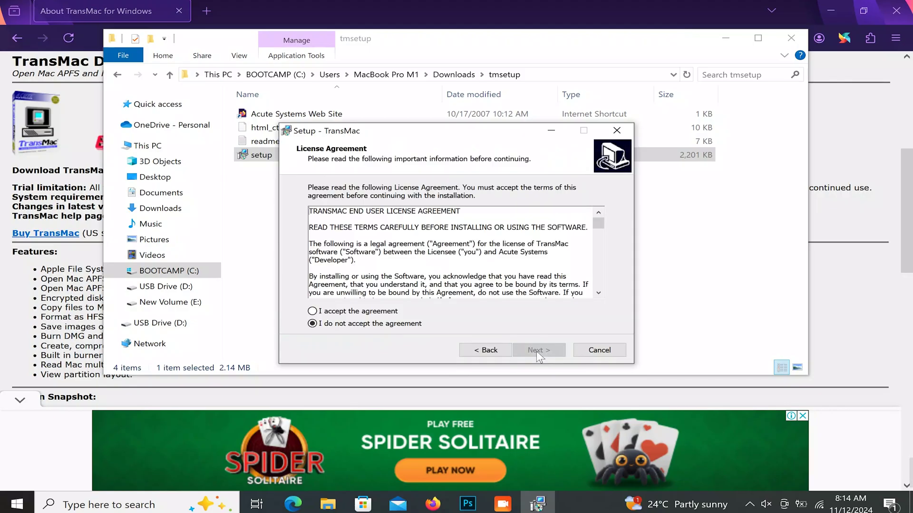
pyautogui.click(317, 314)
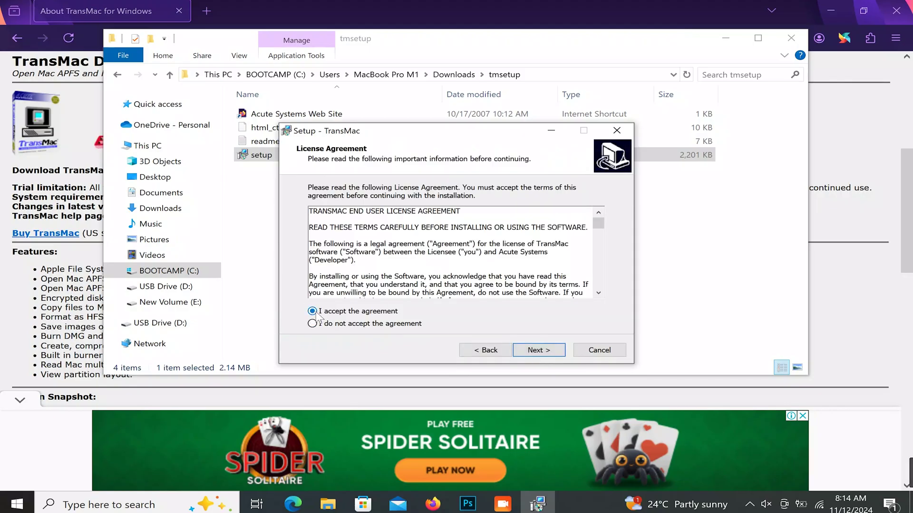
pyautogui.click(542, 351)
pyautogui.click(544, 351)
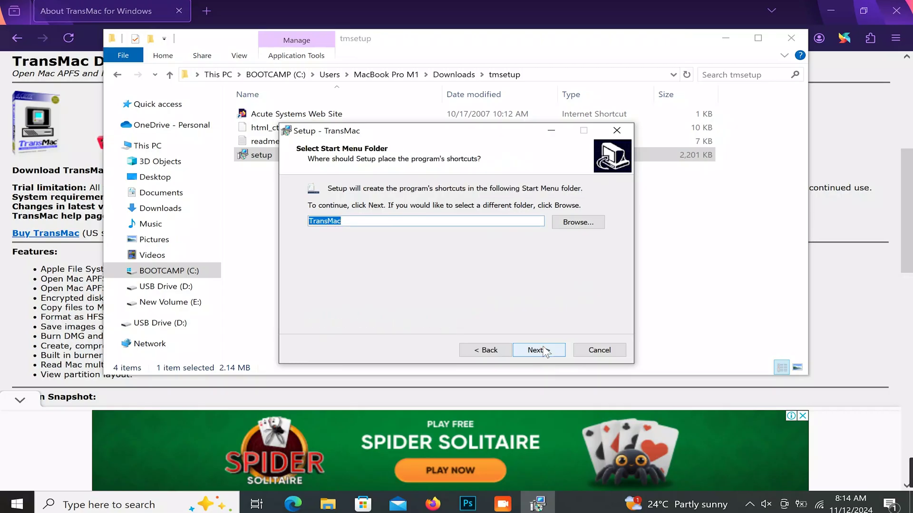
pyautogui.click(545, 351)
pyautogui.click(544, 351)
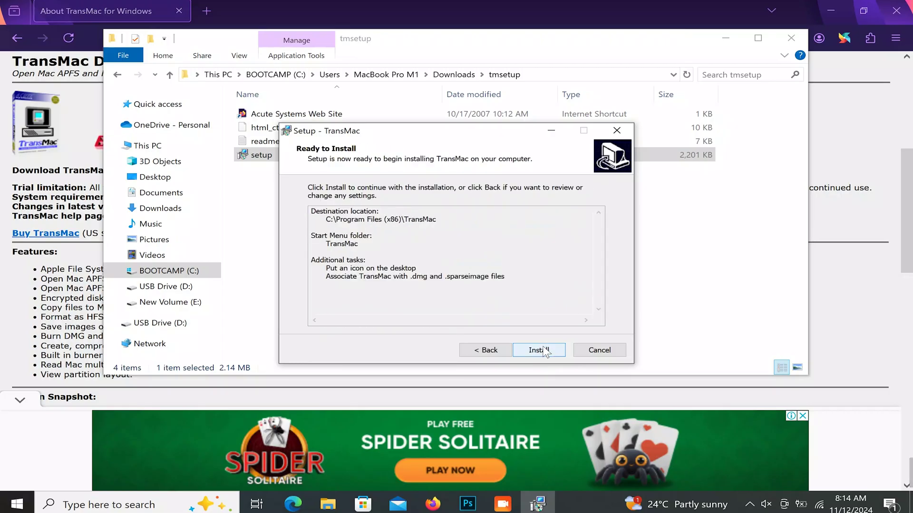
pyautogui.click(545, 352)
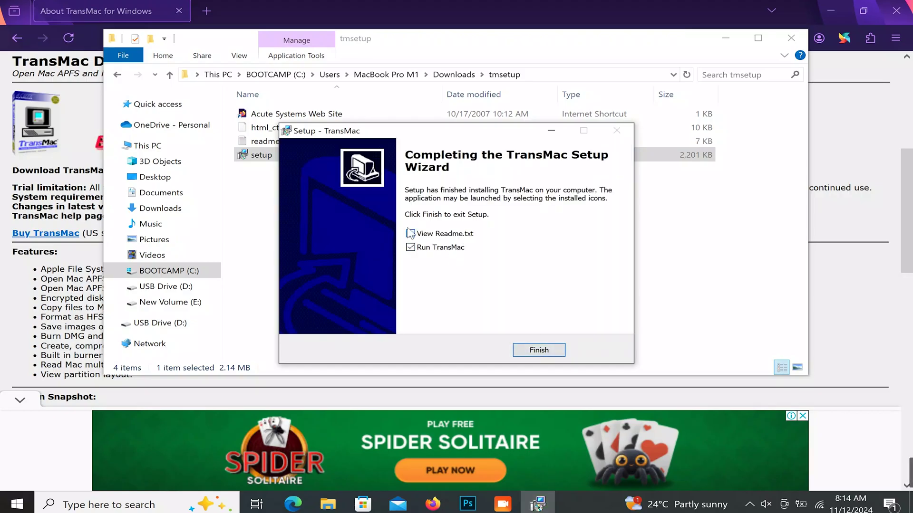
# Finish the TransMac setup without running the program, and clear the folder and browser windows off the desktop.
pyautogui.click(410, 247)
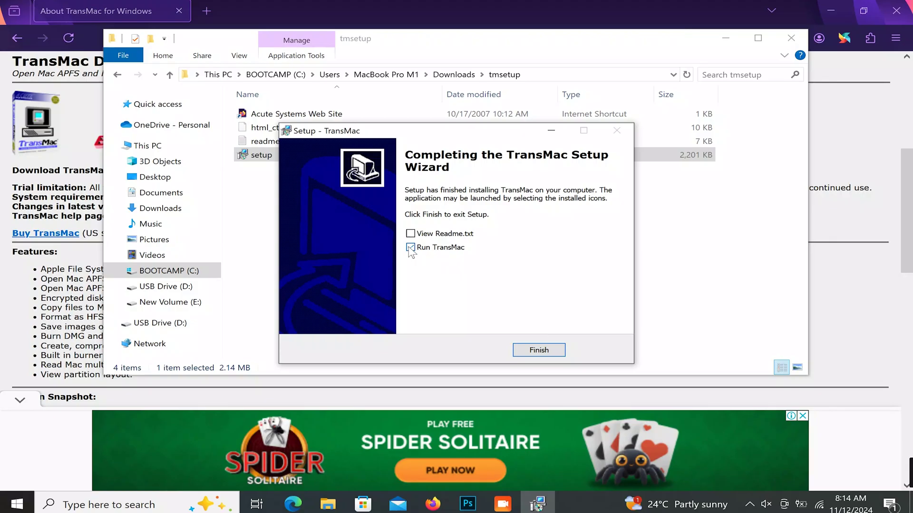
pyautogui.click(524, 347)
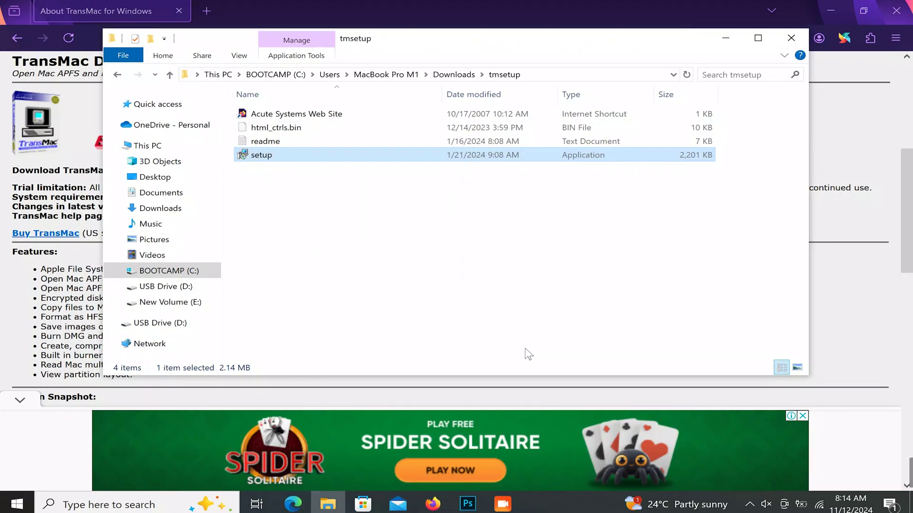
pyautogui.click(784, 38)
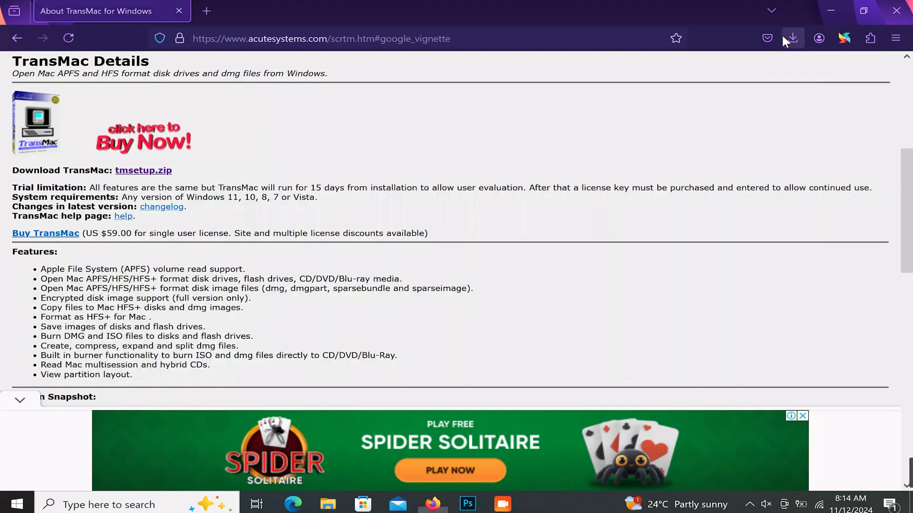
pyautogui.click(830, 11)
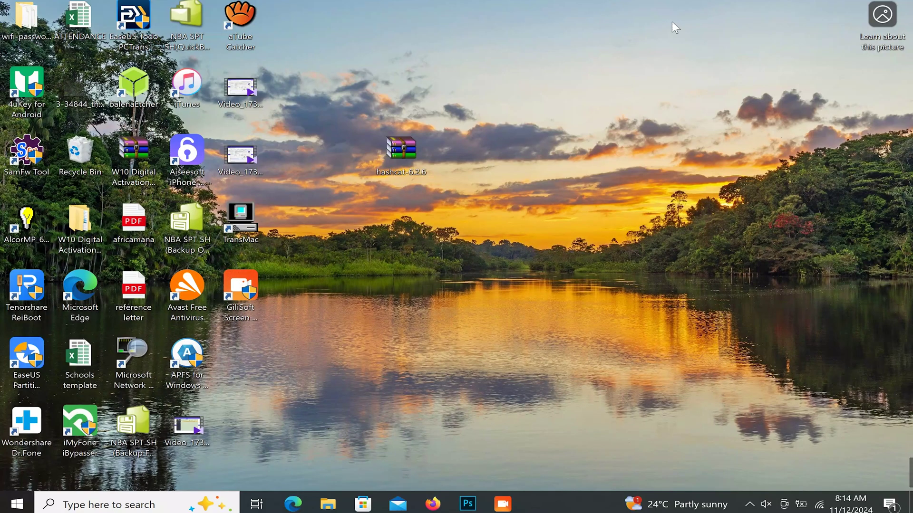
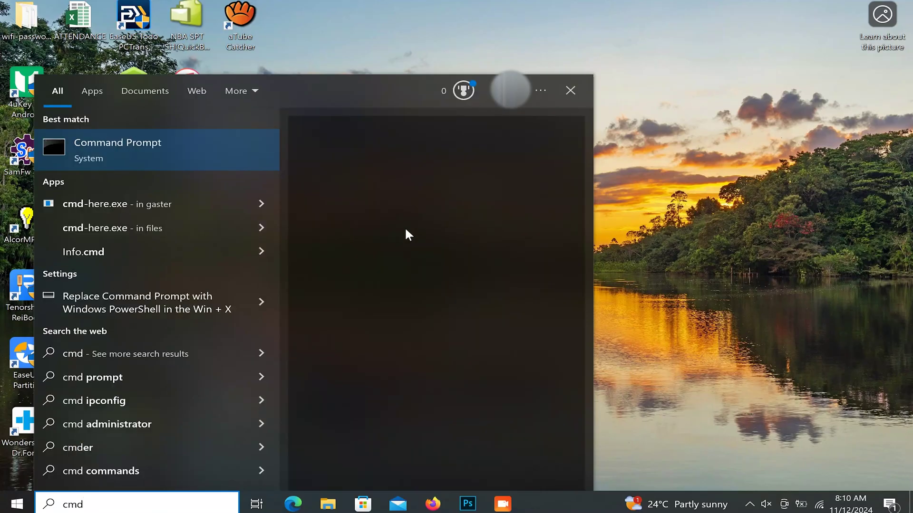
# Run Command Prompt as administrator and start diskpart in it.
pyautogui.rightClick(133, 141)
pyautogui.click(167, 158)
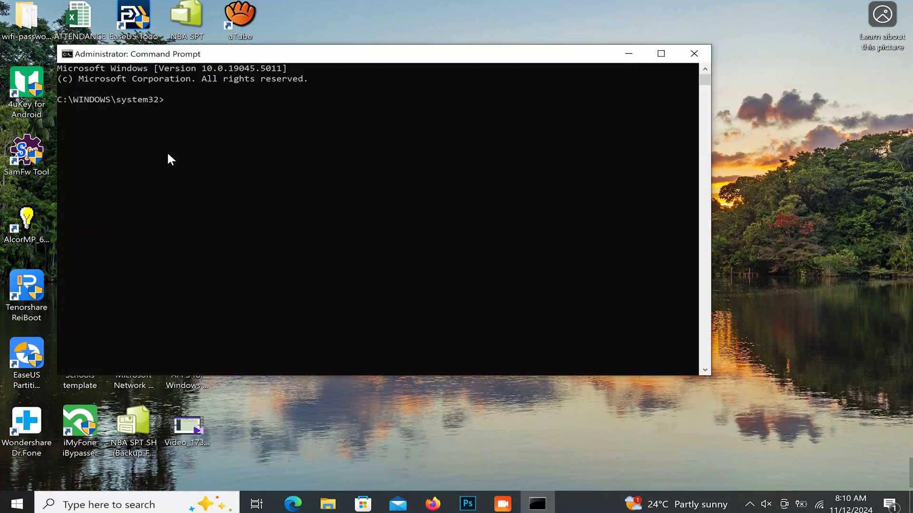
pyautogui.write('diskpart')
pyautogui.press('Return')
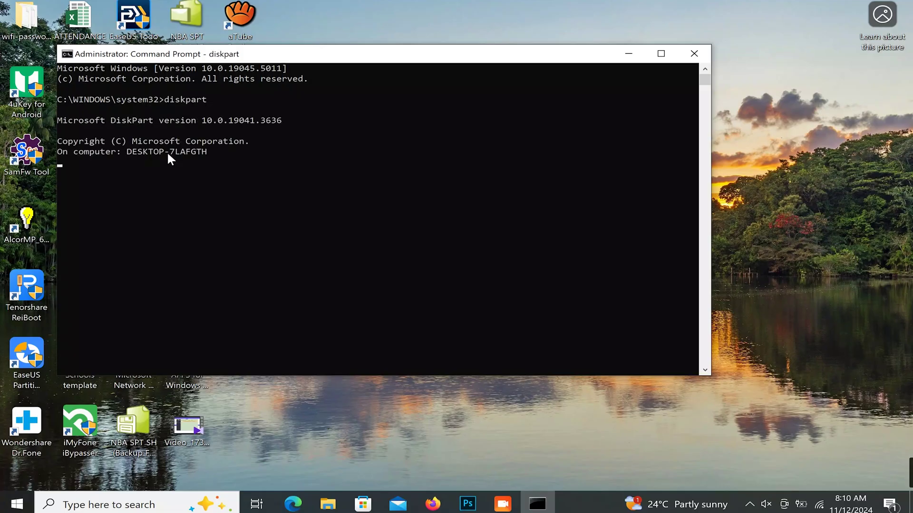
# List the available disks in DiskPart and select disk 1, the 14 GB USB drive.
pyautogui.write('list')
pyautogui.write('disk')
pyautogui.press('Return')
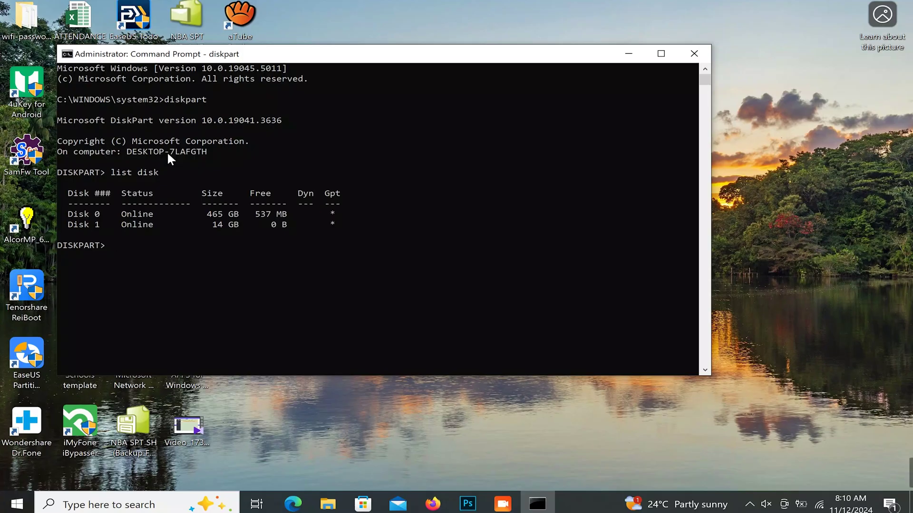
pyautogui.write('select disk 1')
pyautogui.press('Return')
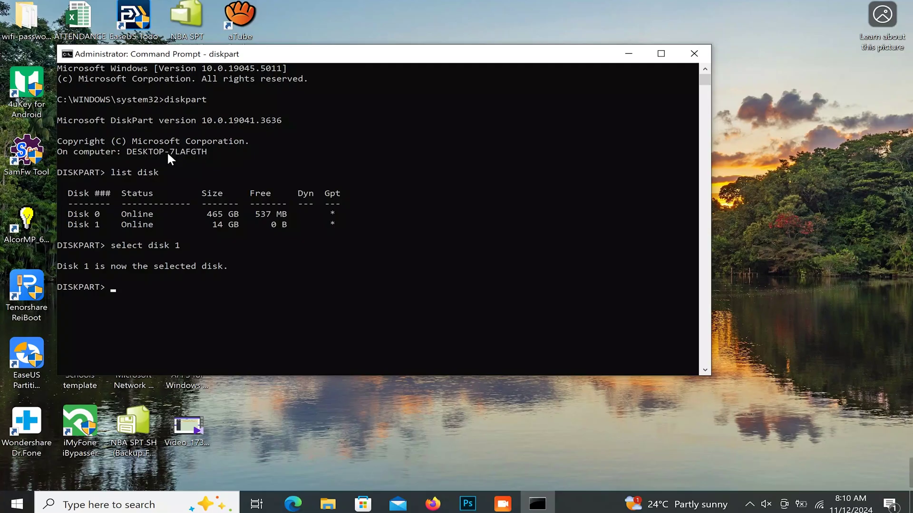
# Clean the selected disk 1 and try to convert it to GPT.
pyautogui.write('clean')
pyautogui.press('Return')
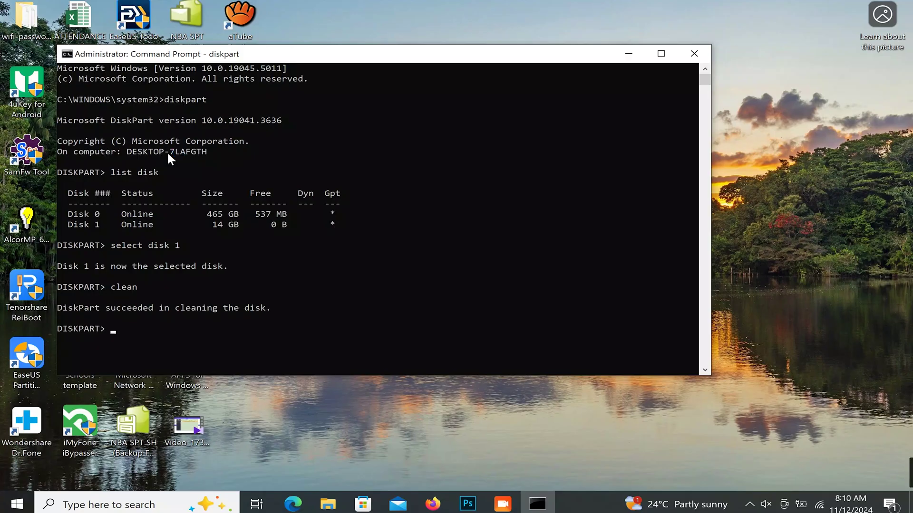
pyautogui.write('convert gpt')
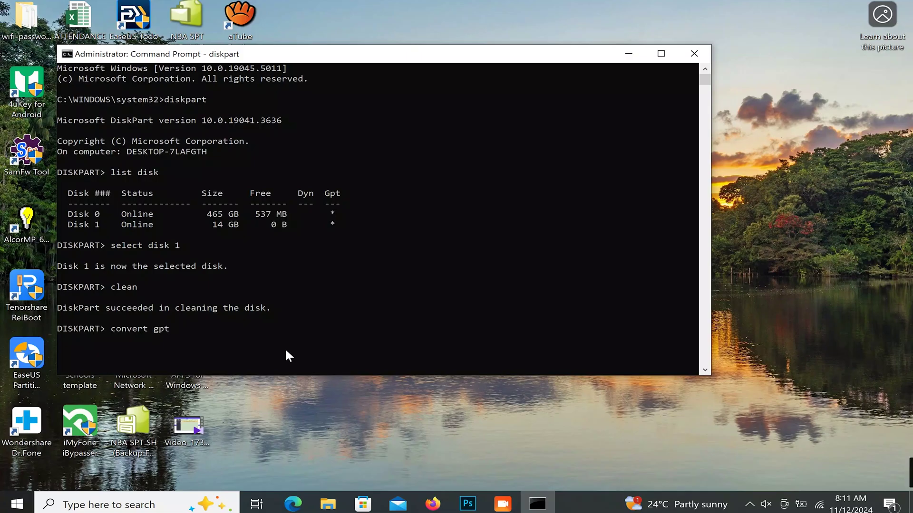
pyautogui.press('Return')
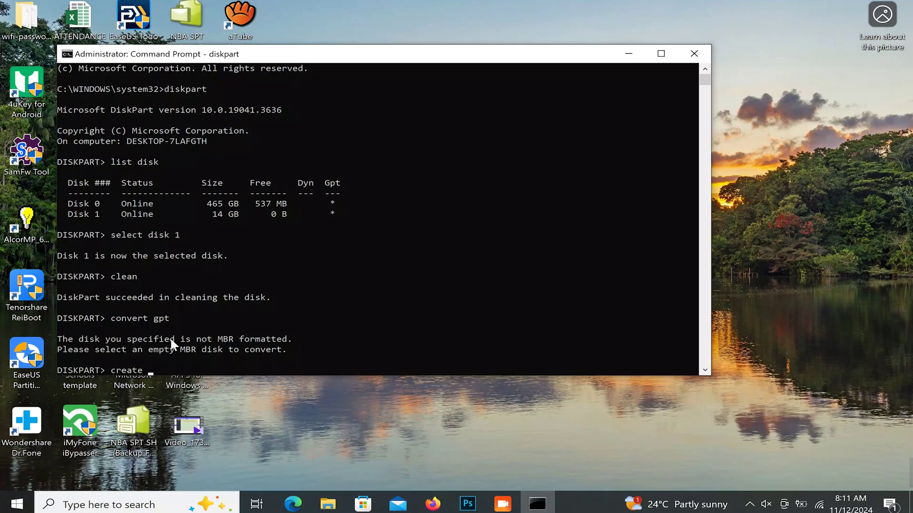
# Create a primary partition on the cleaned disk and exit DiskPart.
pyautogui.write('partition primary')
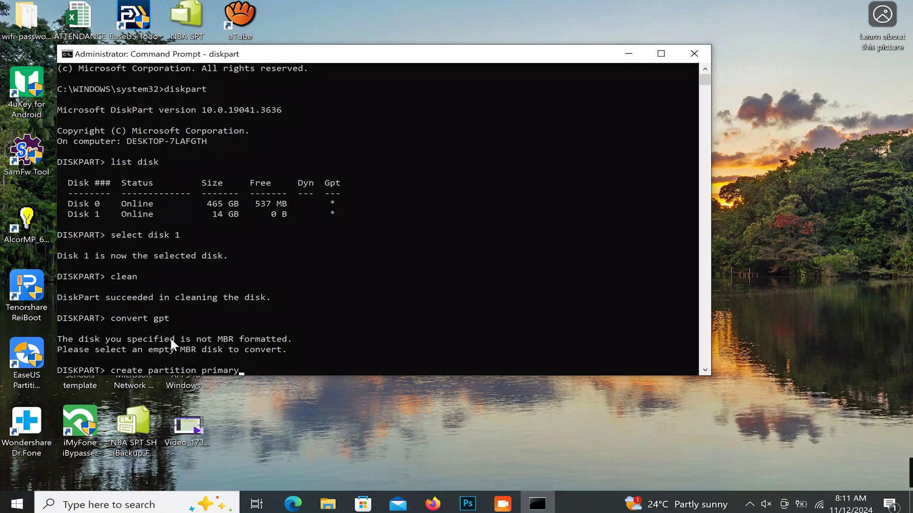
pyautogui.press('Return')
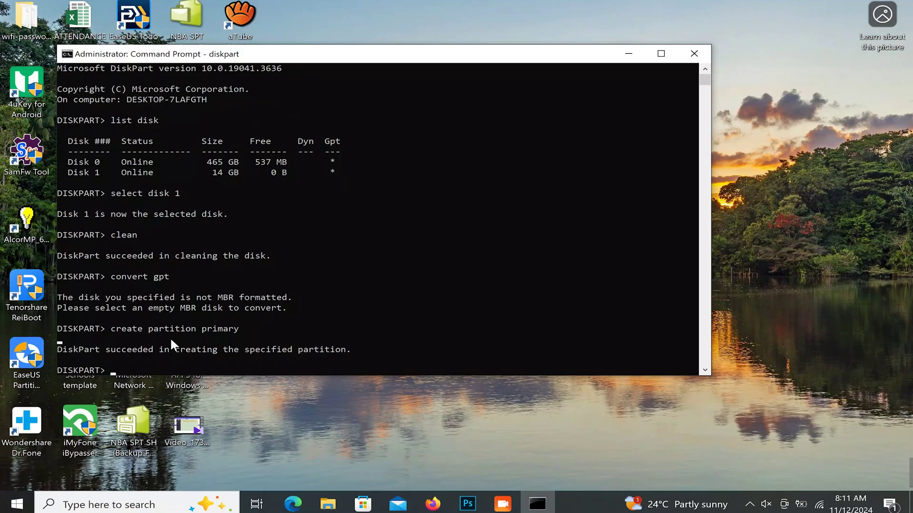
pyautogui.write('exit')
pyautogui.press('Return')
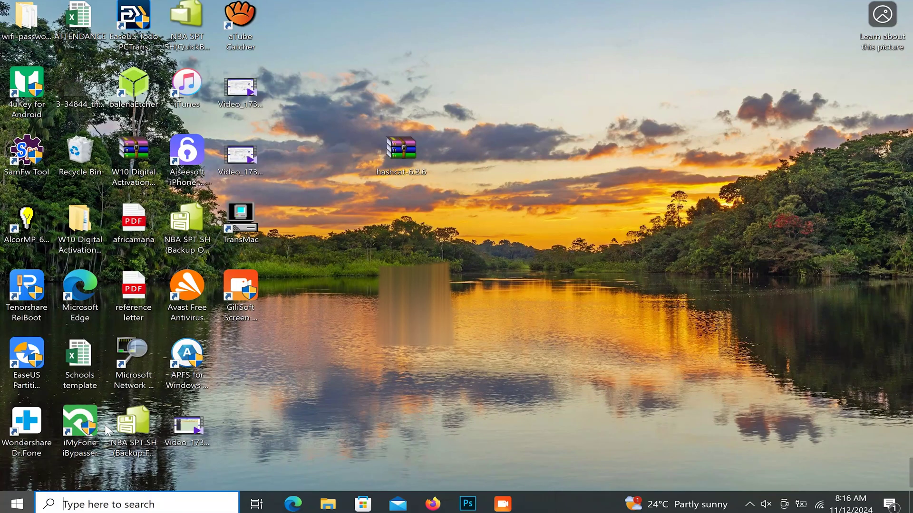
# Run TransMac as administrator and continue its trial to reach the drive list.
pyautogui.press('super')
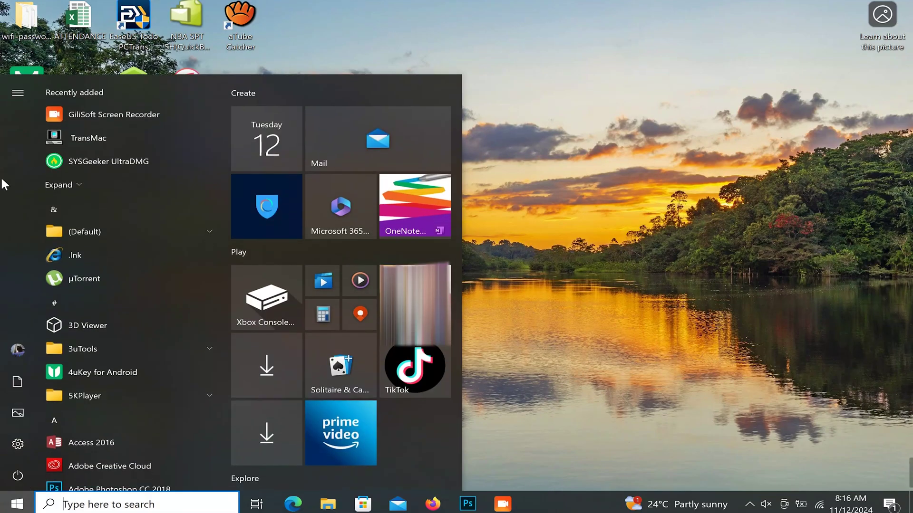
pyautogui.rightClick(87, 137)
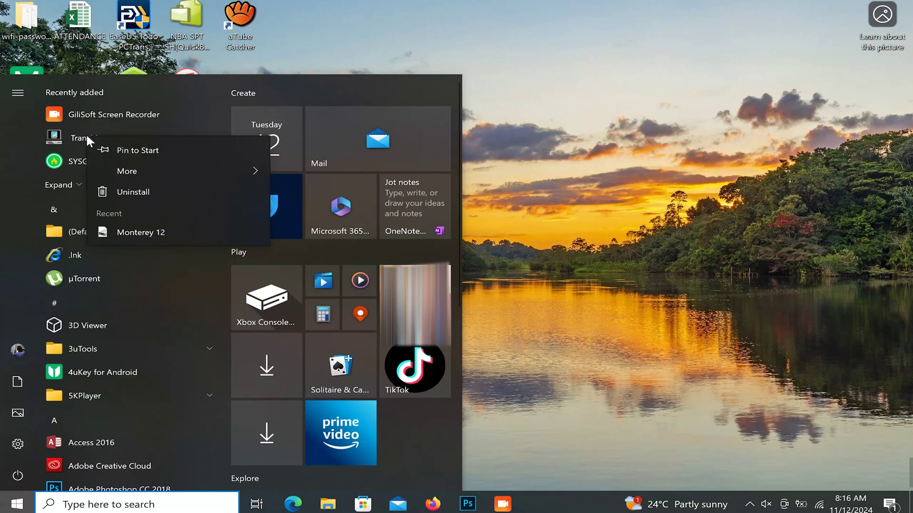
pyautogui.moveTo(255, 170)
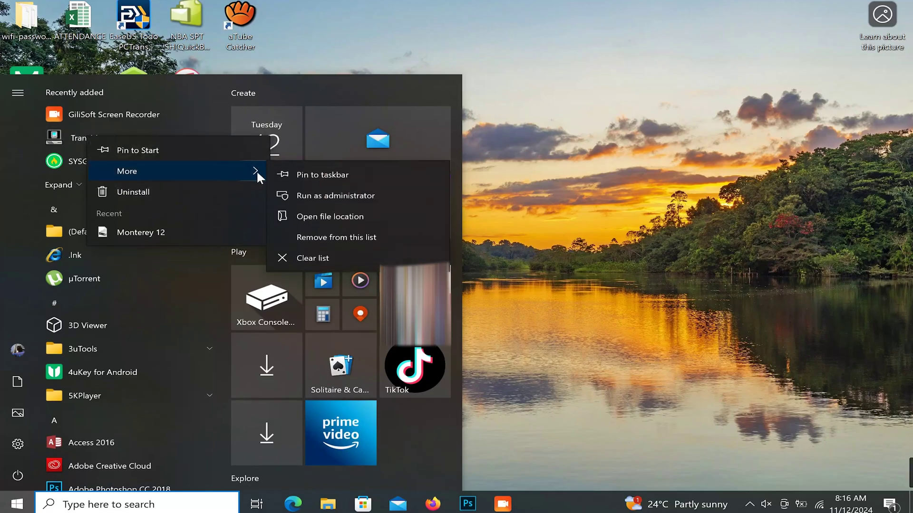
pyautogui.click(329, 197)
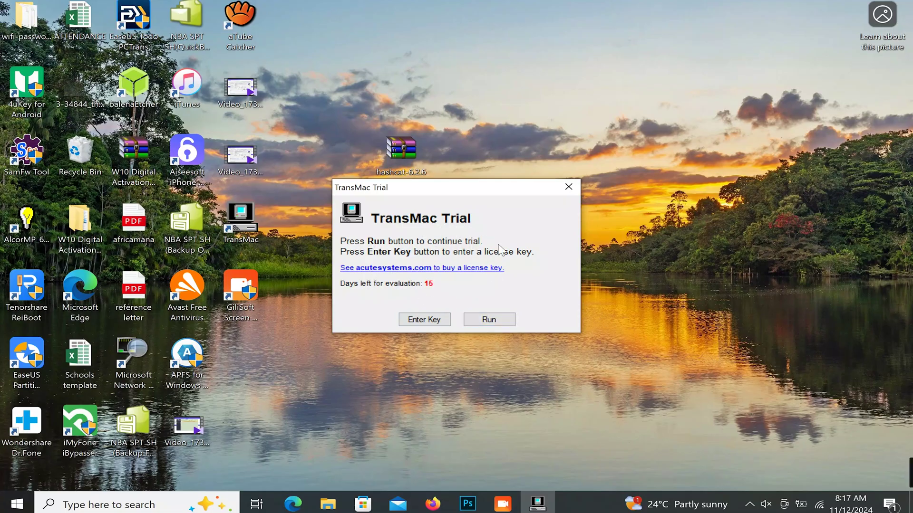
pyautogui.click(475, 324)
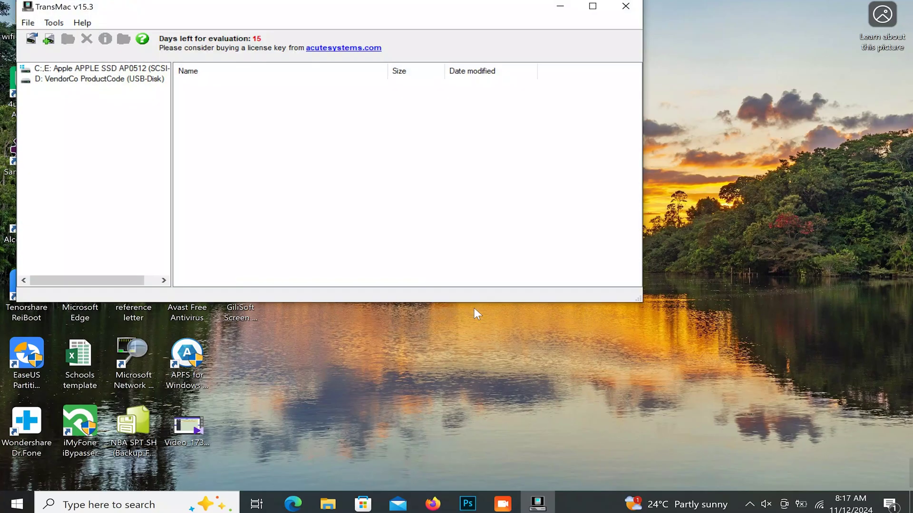
# Set up restoring USB drive D: with a disk image, accept the overwrite warning, and choose Monterey 12.dmg from New Volume (E:).
pyautogui.rightClick(128, 80)
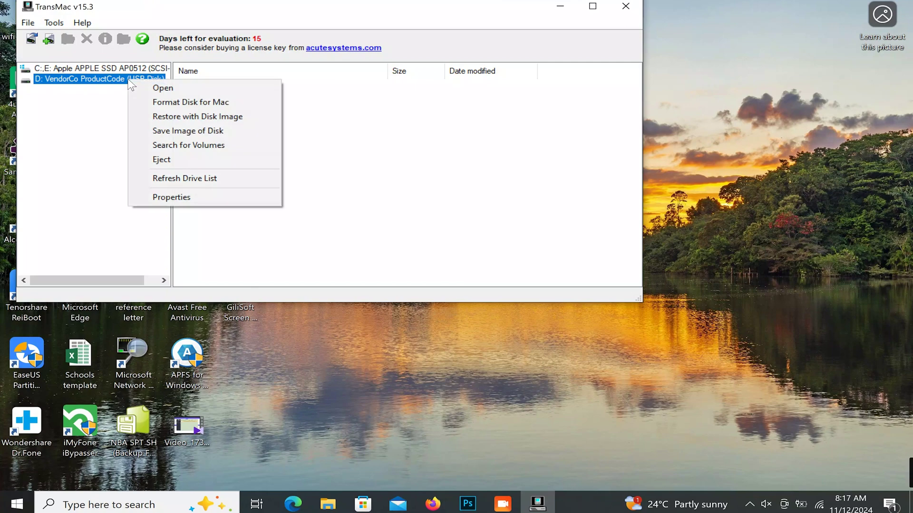
pyautogui.click(188, 117)
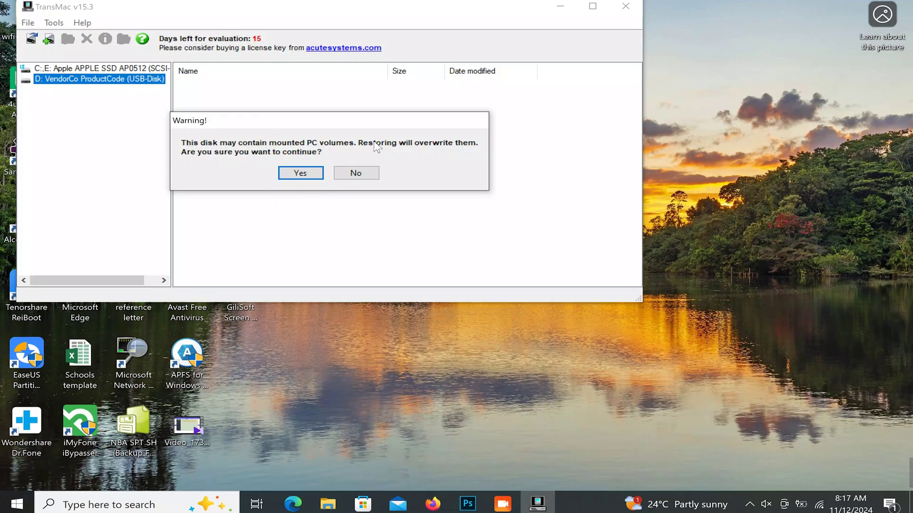
pyautogui.click(314, 173)
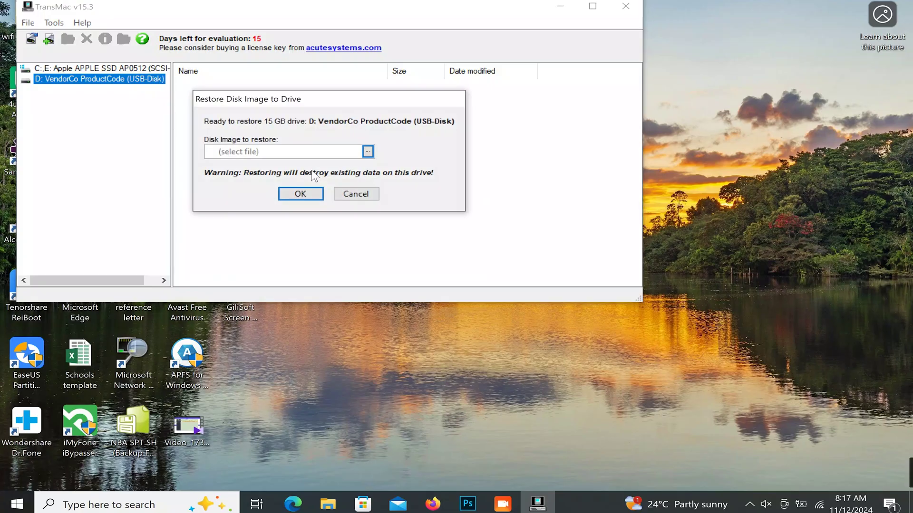
pyautogui.click(367, 152)
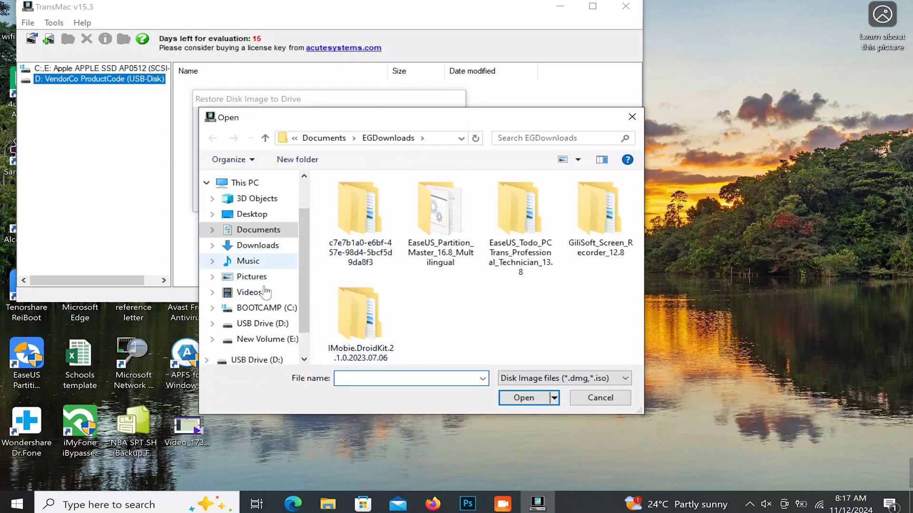
pyautogui.click(264, 339)
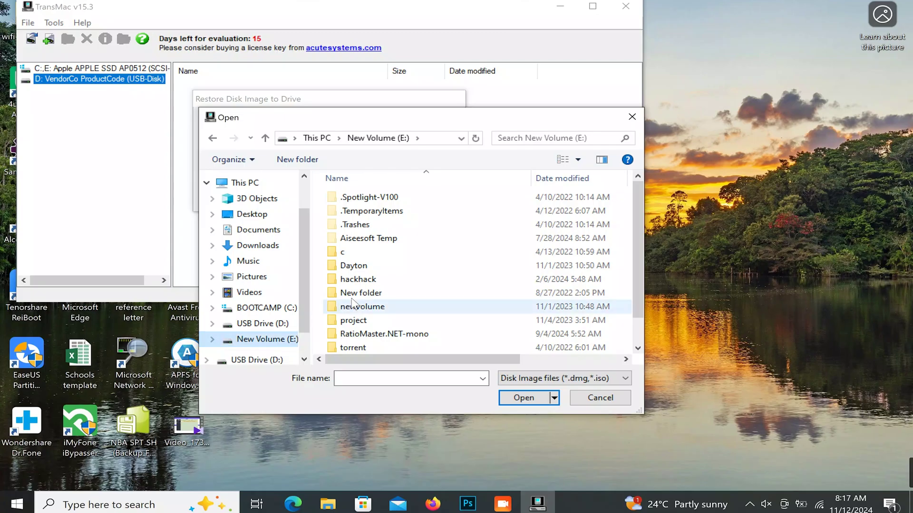
pyautogui.scroll(-1, 402, 290)
pyautogui.click(361, 347)
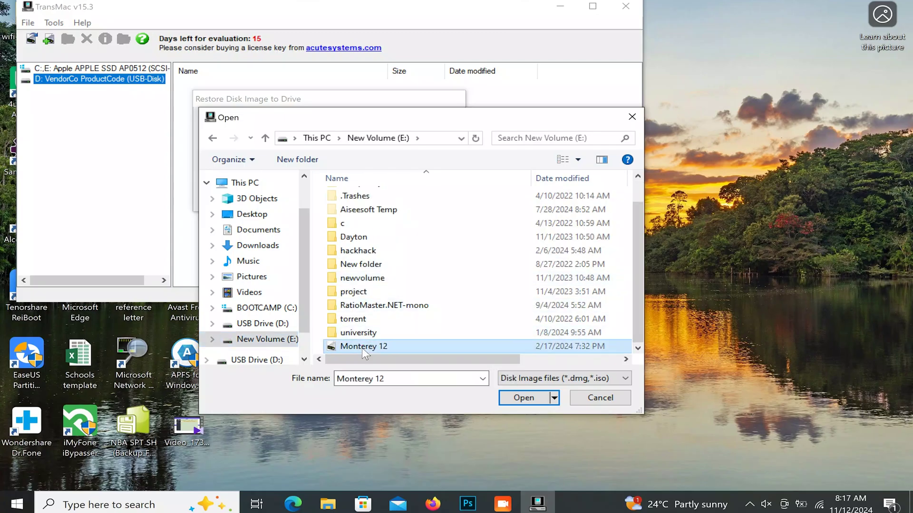
pyautogui.click(520, 401)
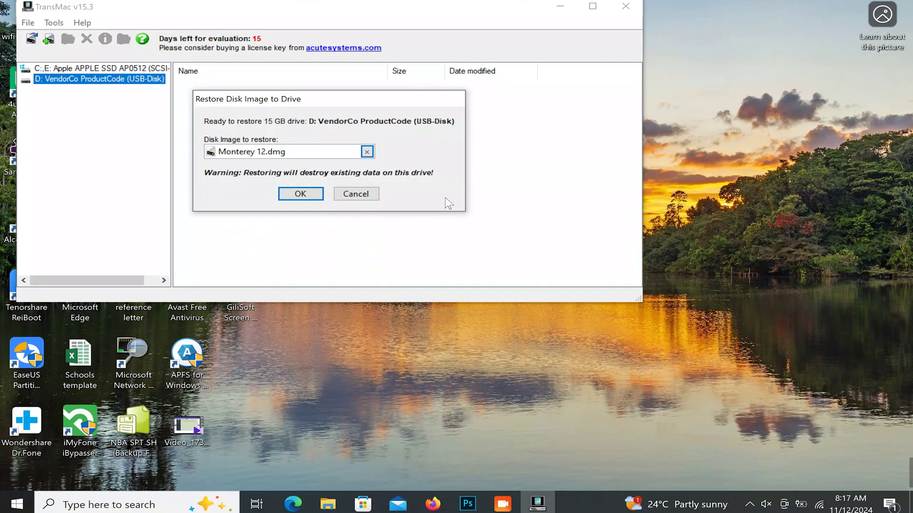
# Start the restore of Monterey 12.dmg to the USB drive without enlarging the volume, and acknowledge its completion.
pyautogui.click(300, 193)
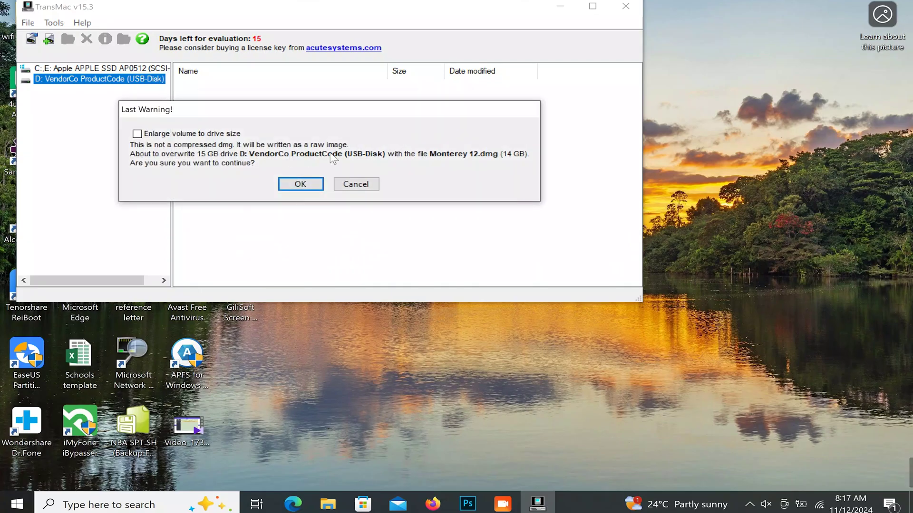
pyautogui.click(310, 184)
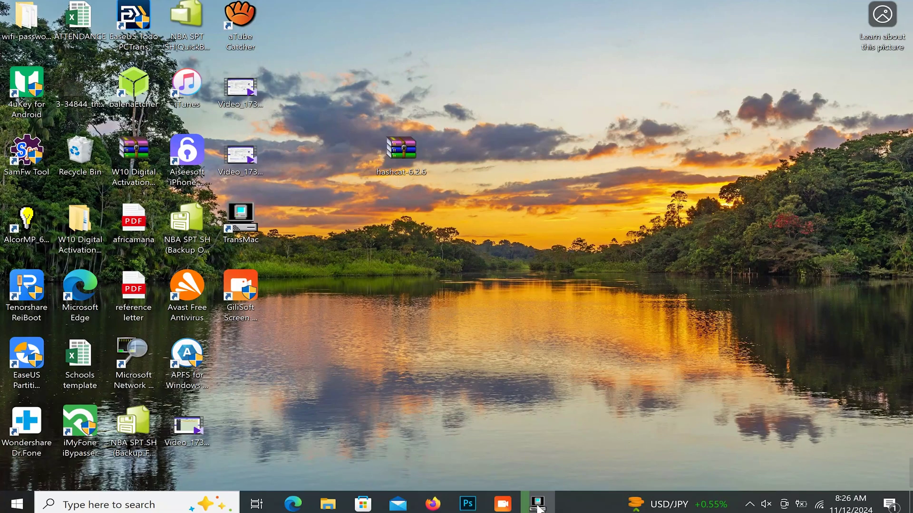
pyautogui.click(538, 507)
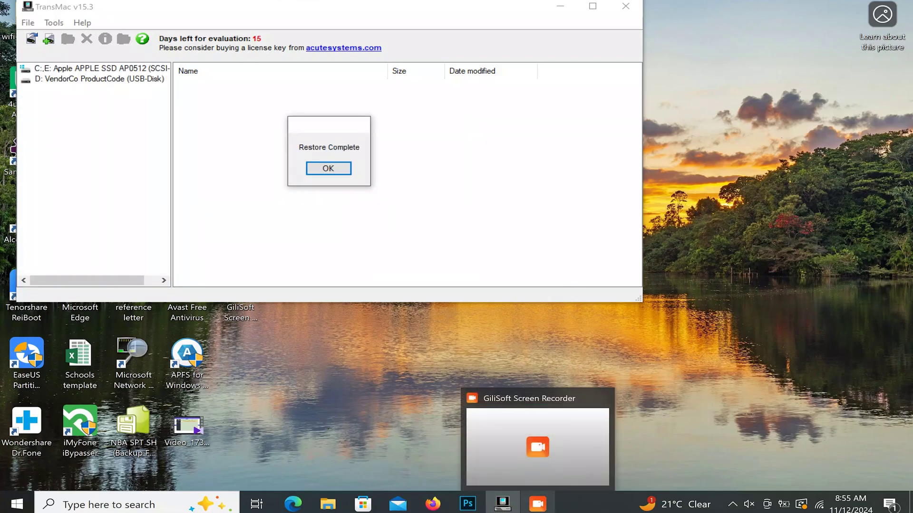
pyautogui.click(537, 504)
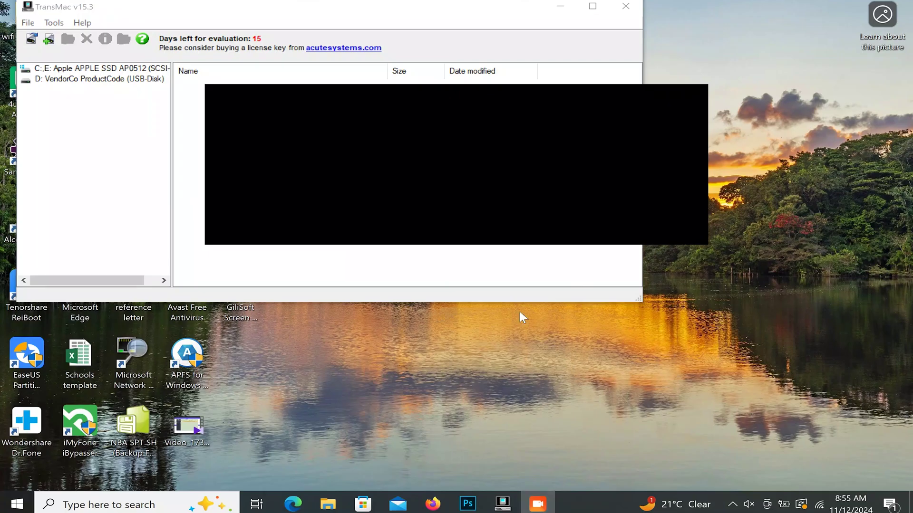
pyautogui.click(498, 265)
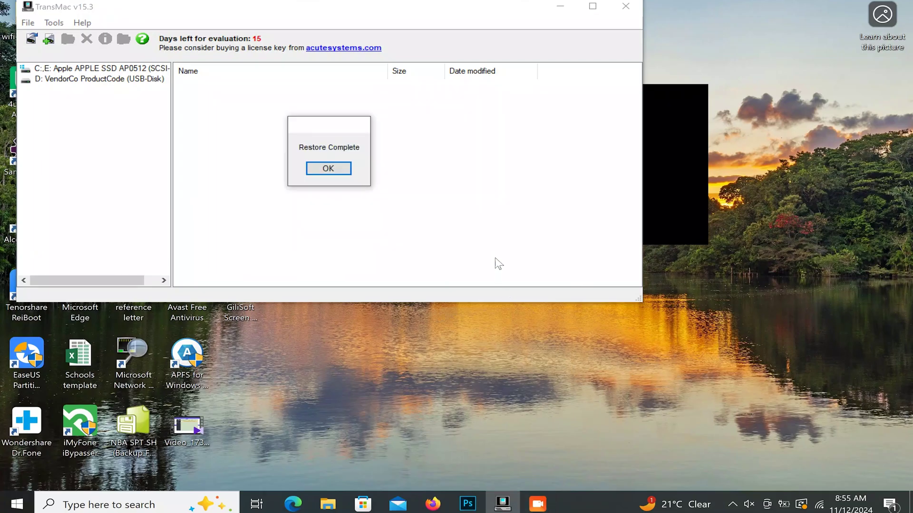
pyautogui.click(336, 172)
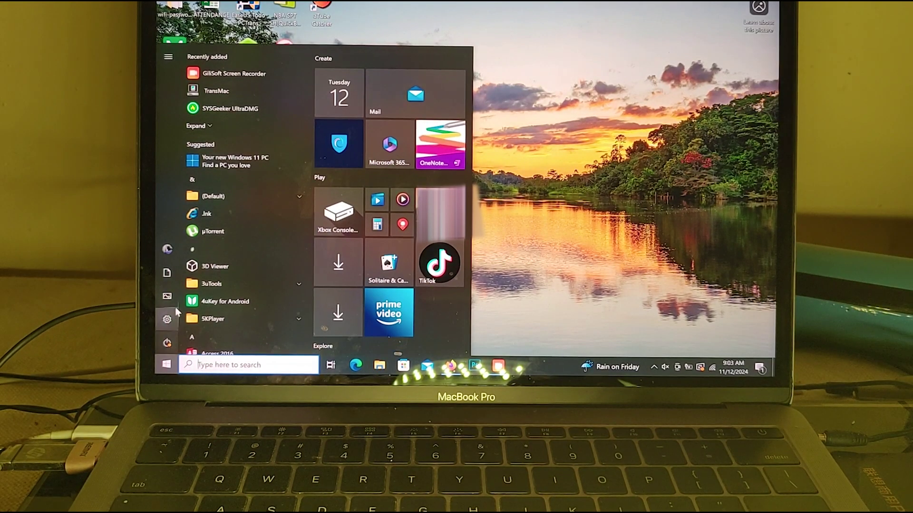
# Restart the MacBook from Windows into the startup disk selection.
pyautogui.click(168, 342)
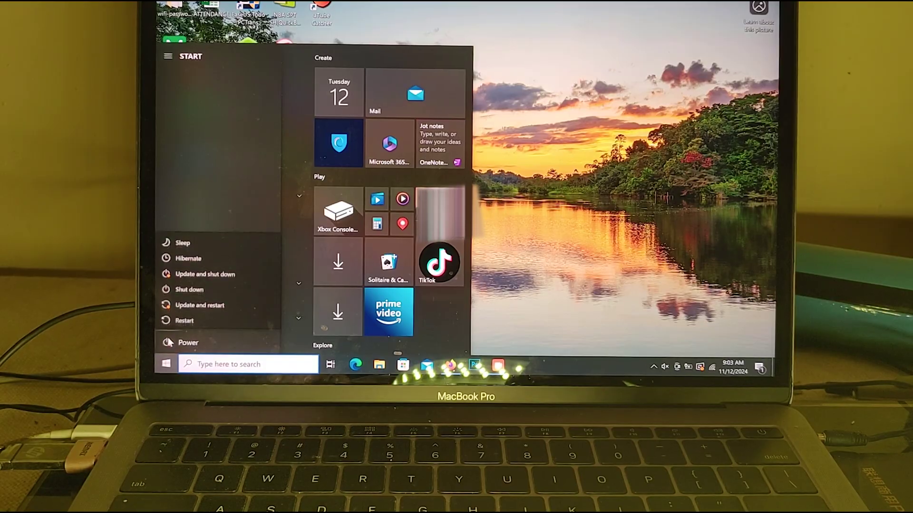
pyautogui.press('Escape')
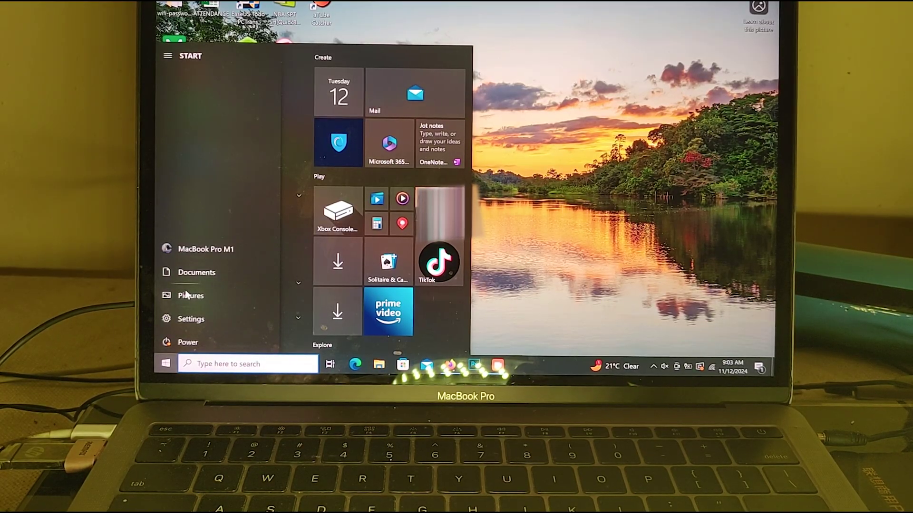
pyautogui.click(188, 295)
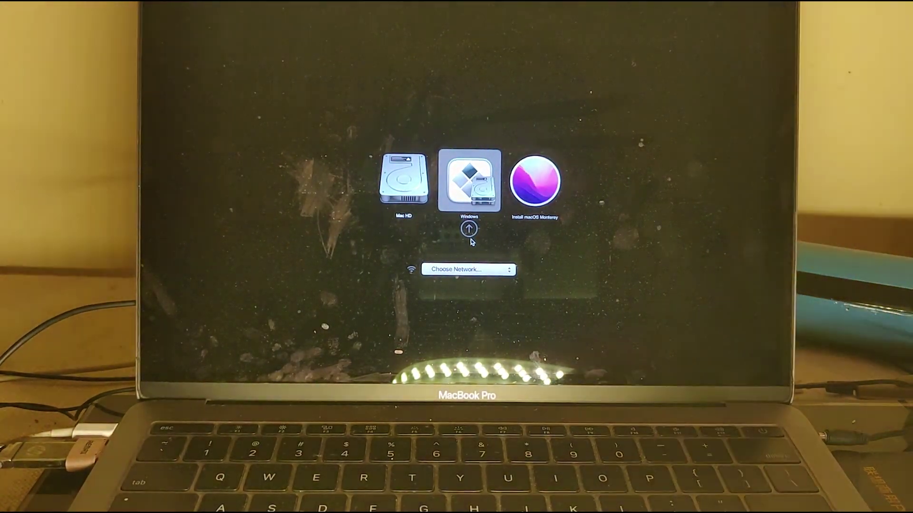
# Boot from the Install macOS Monterey volume and select Install macOS Monterey in the recovery utilities.
pyautogui.click(538, 190)
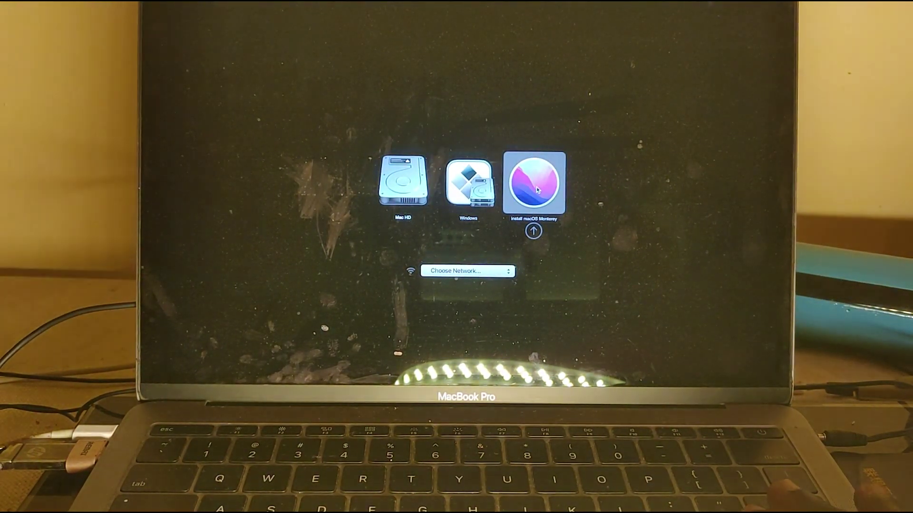
pyautogui.press('Return')
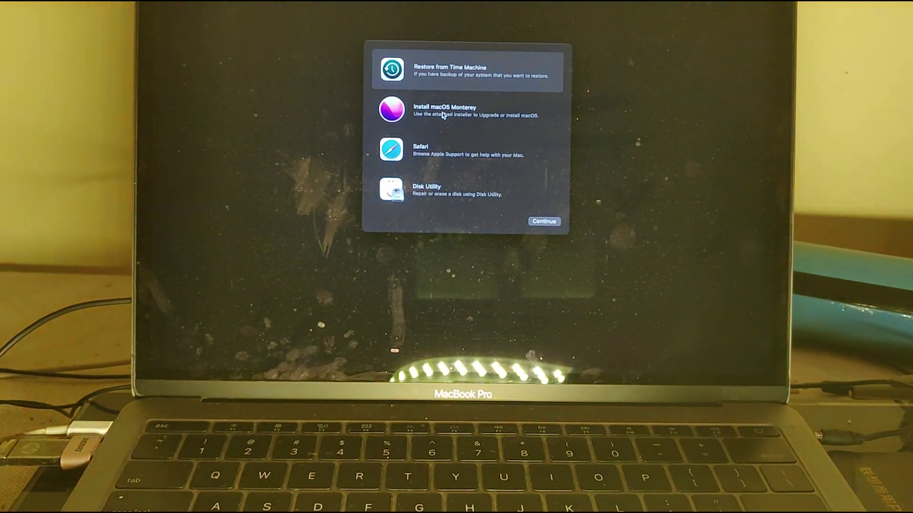
pyautogui.click(442, 115)
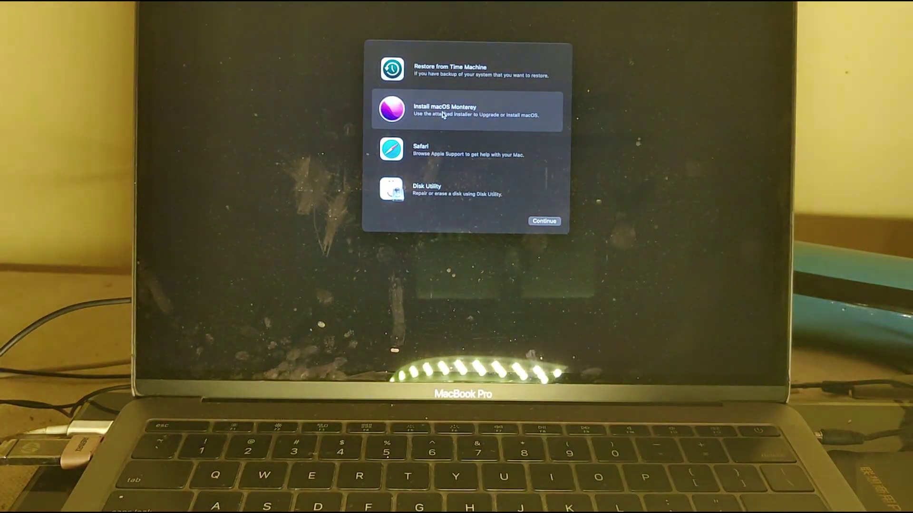